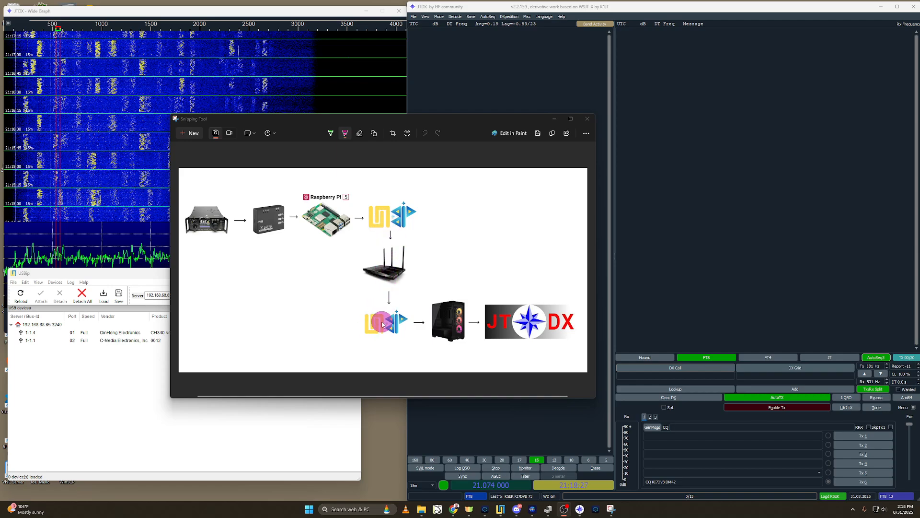
Step: Put away the signal-path diagram and bring the adsb terminal session to the middle of the screen
scroll(385, 321, "up", 1)
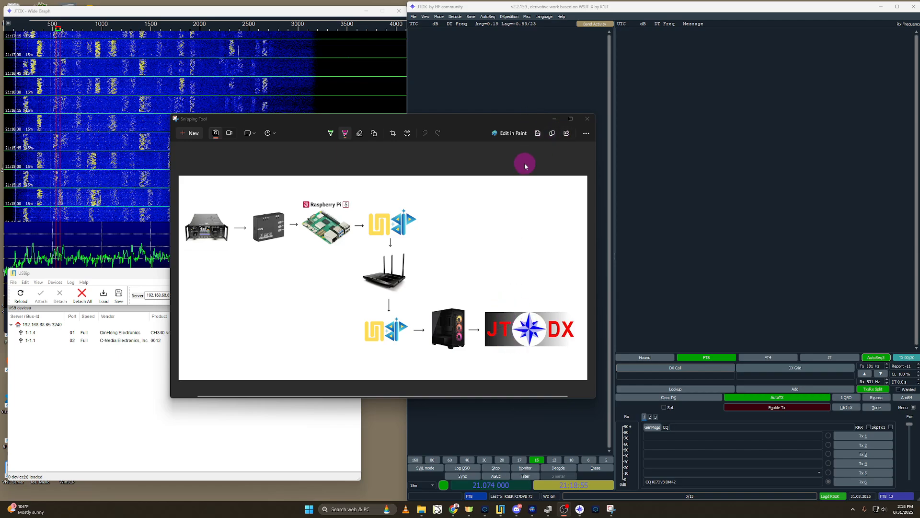
left_click(554, 119)
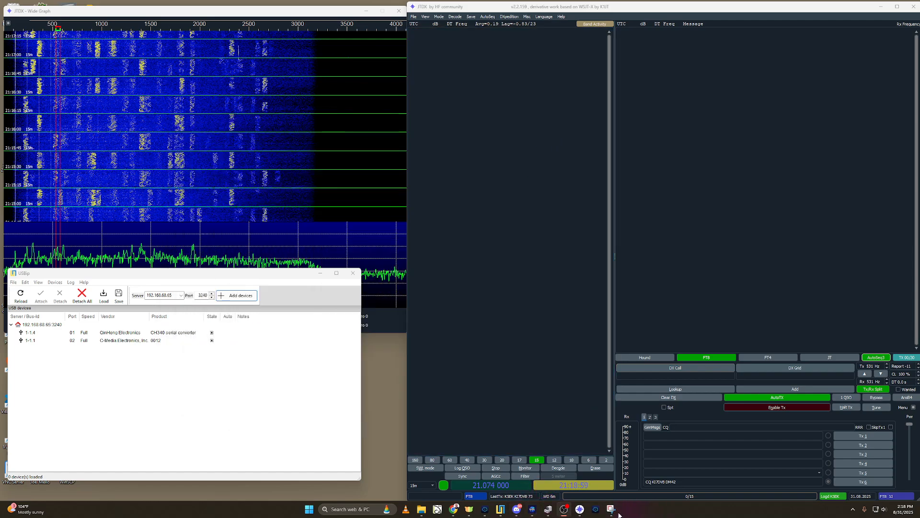
left_click(595, 511)
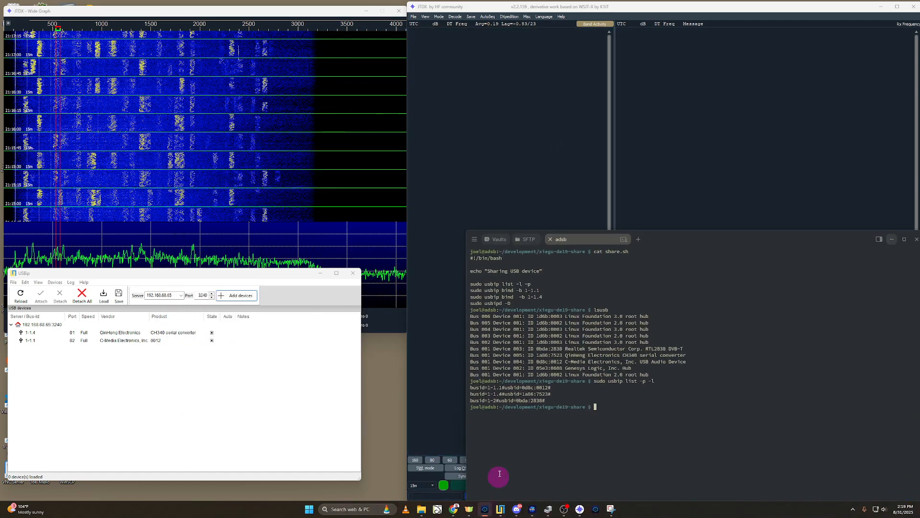
left_click_drag(595, 246, 534, 140)
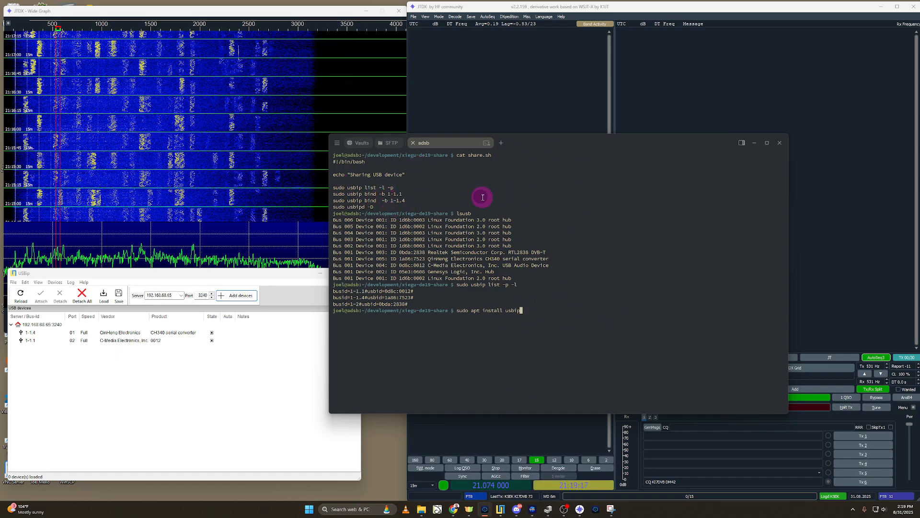
Step: Highlight the CH340 serial converter and C-Media audio device in the lsusb listing, and abandon the unsent usbip install command
key("super")
key("super")
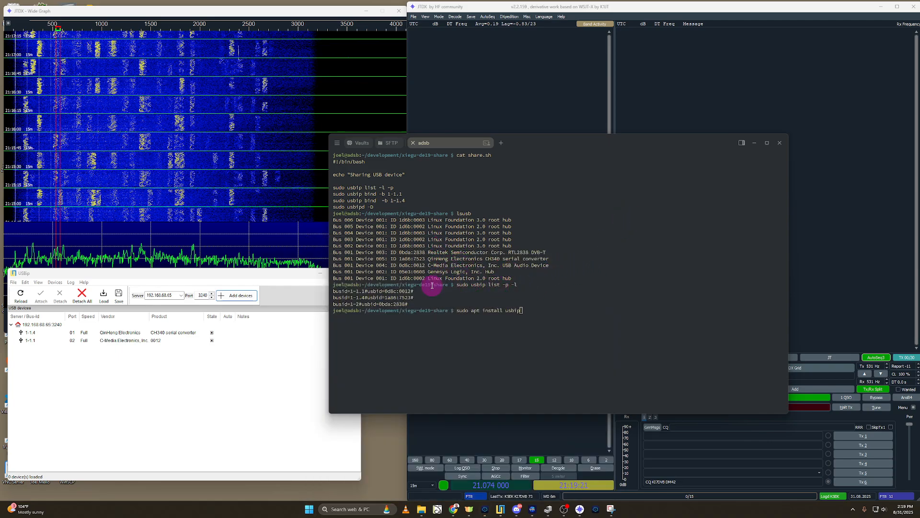
left_click(514, 310)
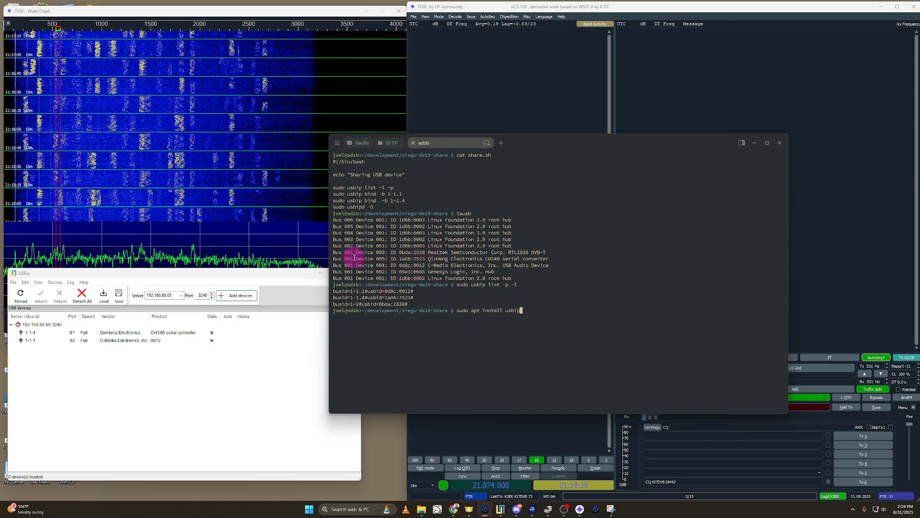
left_click_drag(429, 259, 551, 259)
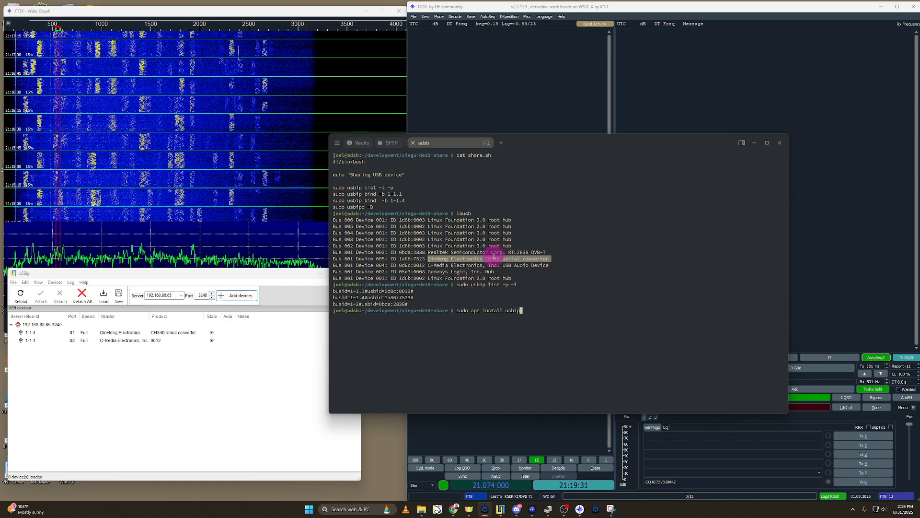
left_click_drag(429, 265, 530, 265)
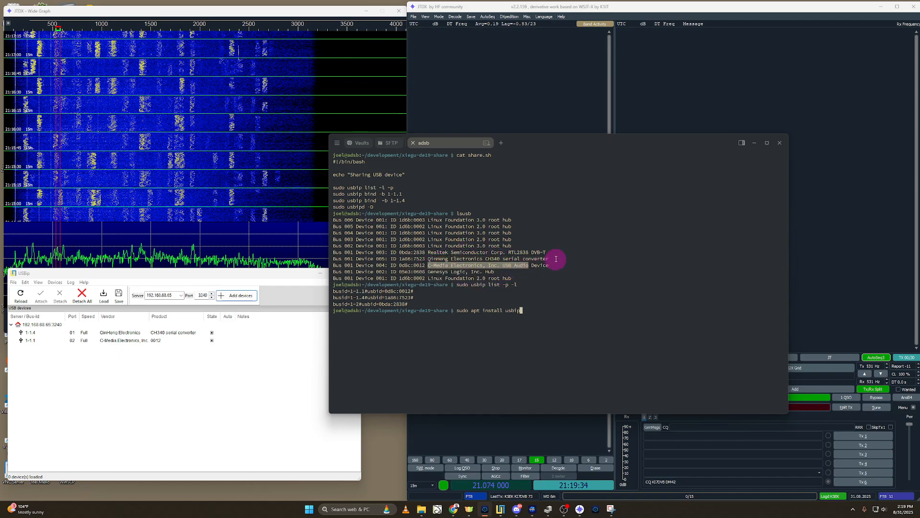
left_click(512, 263)
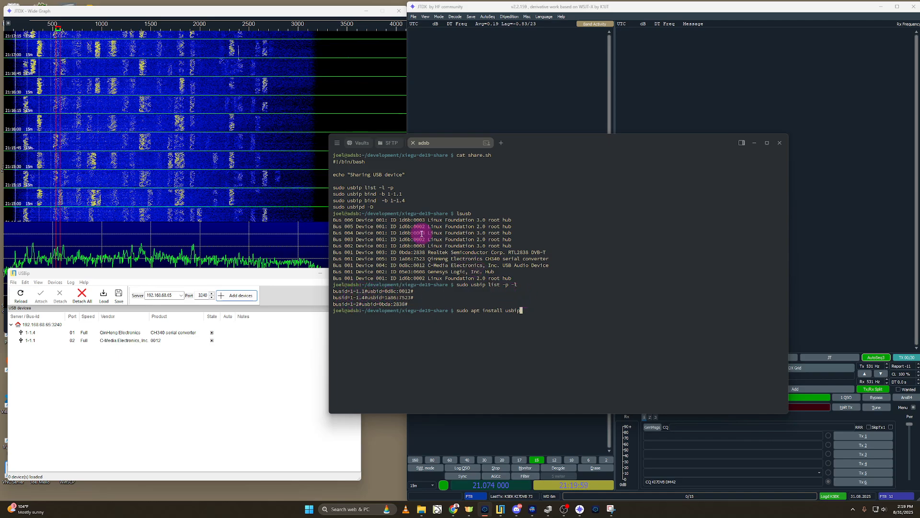
key("ctrl+c")
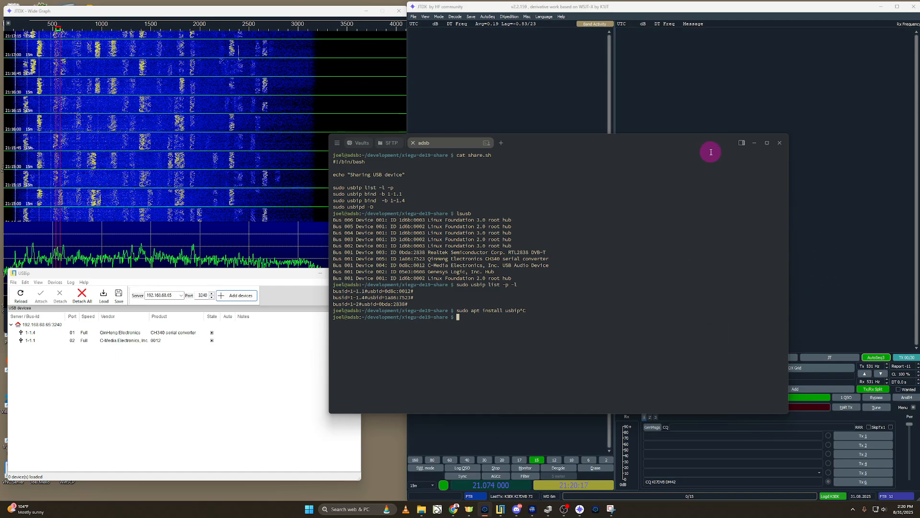
Step: Minimize the terminal, detach all devices in USBip and move its window toward the middle of the screen
left_click(754, 142)
left_click(195, 402)
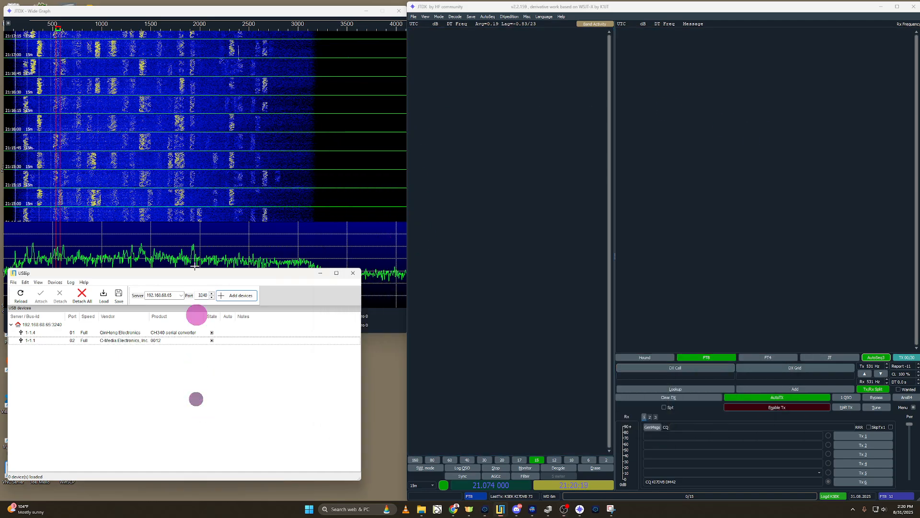
left_click(84, 293)
left_click(14, 303)
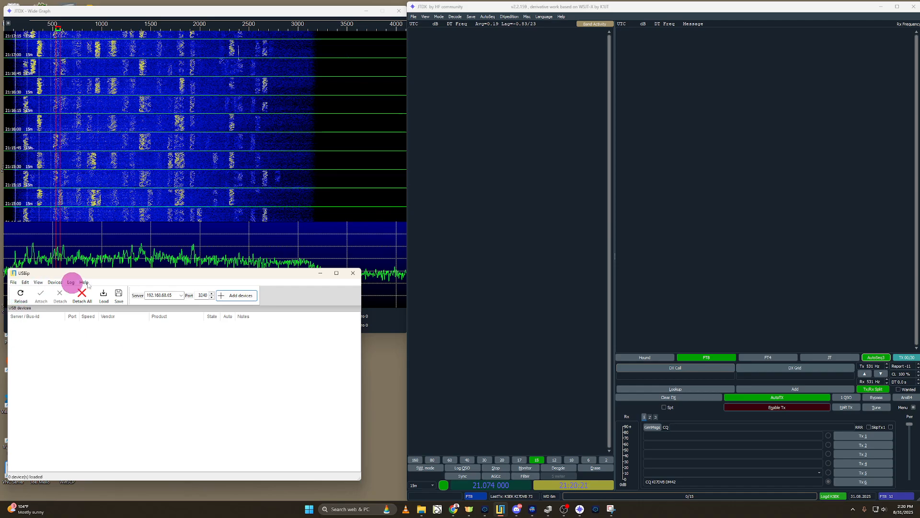
left_click_drag(109, 275, 451, 142)
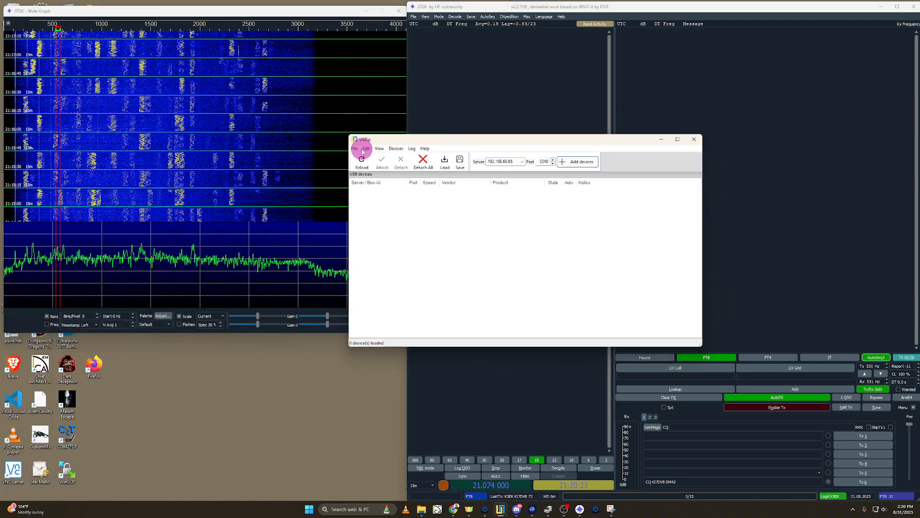
Step: Check the USBip version and project information, and close it
left_click(425, 148)
left_click(438, 157)
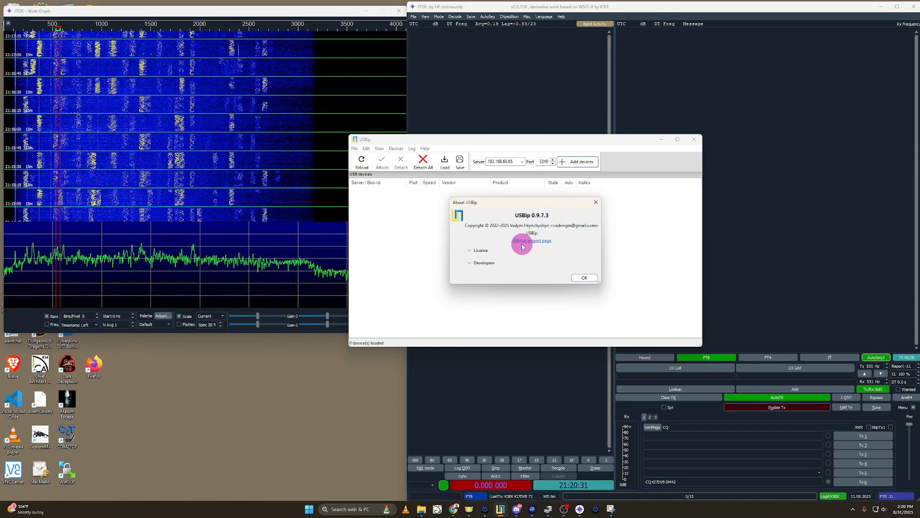
left_click(585, 278)
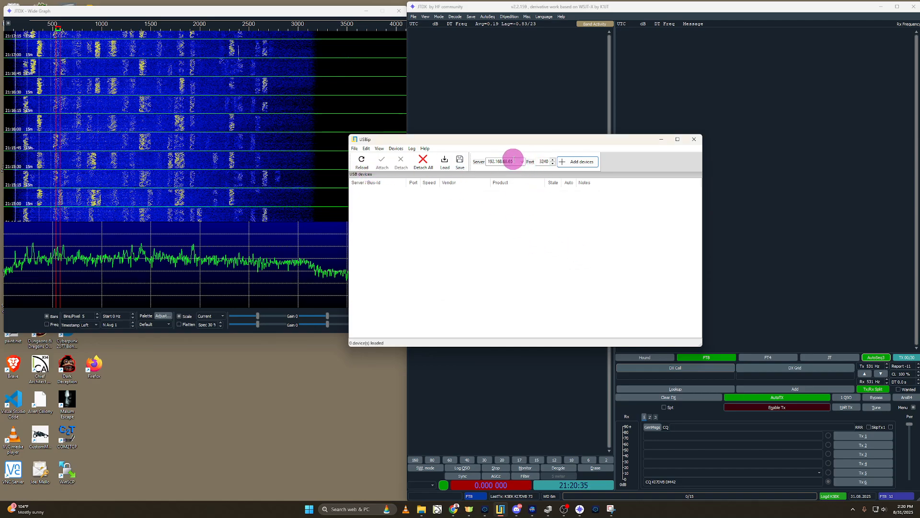
Step: Load the shared devices from server 192.168.68.65 on port 3240 and attach the CH340 serial converter and the C-Media device
triple_click(509, 161)
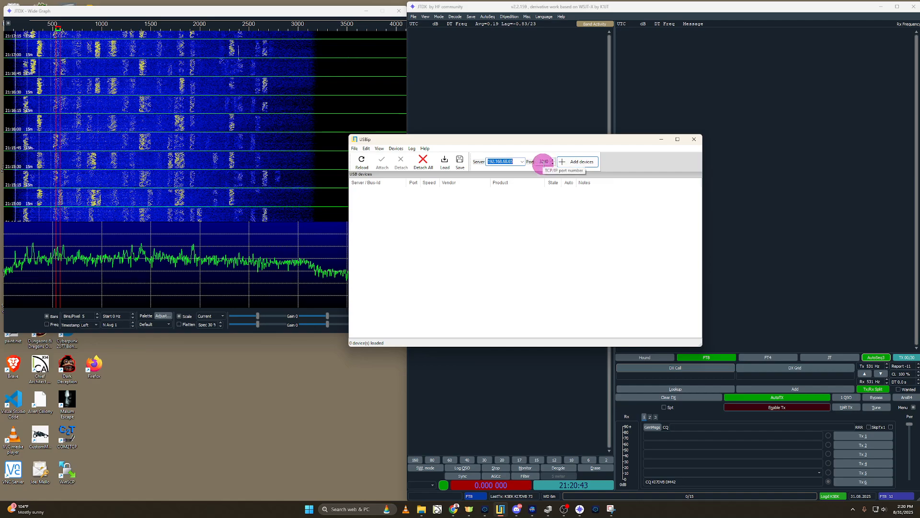
left_click(580, 161)
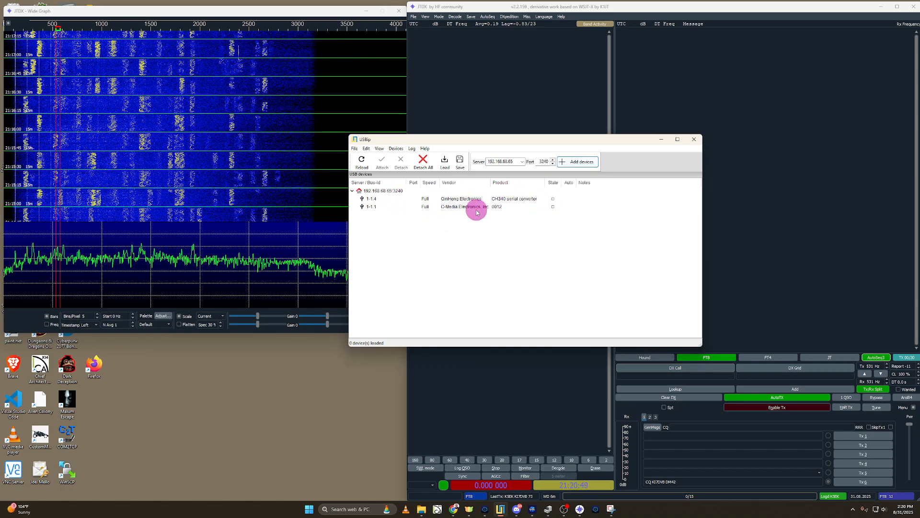
left_click(449, 200)
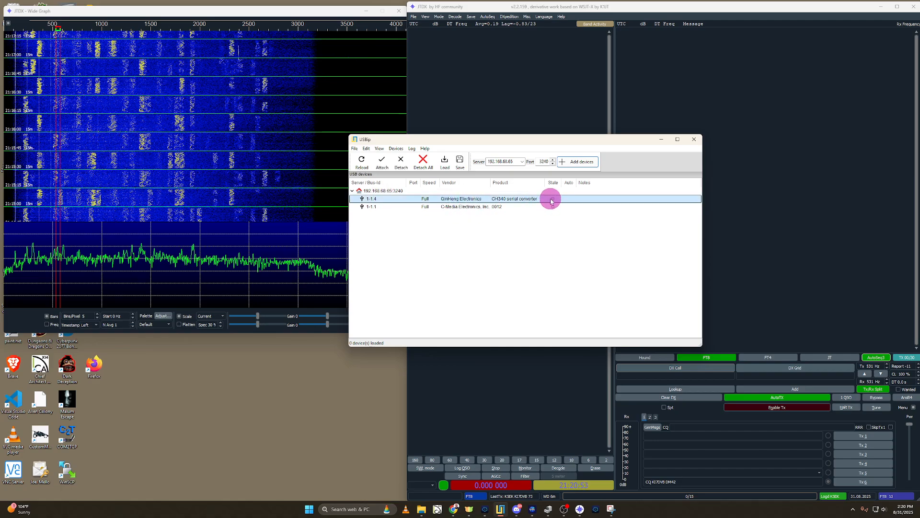
double_click(509, 207)
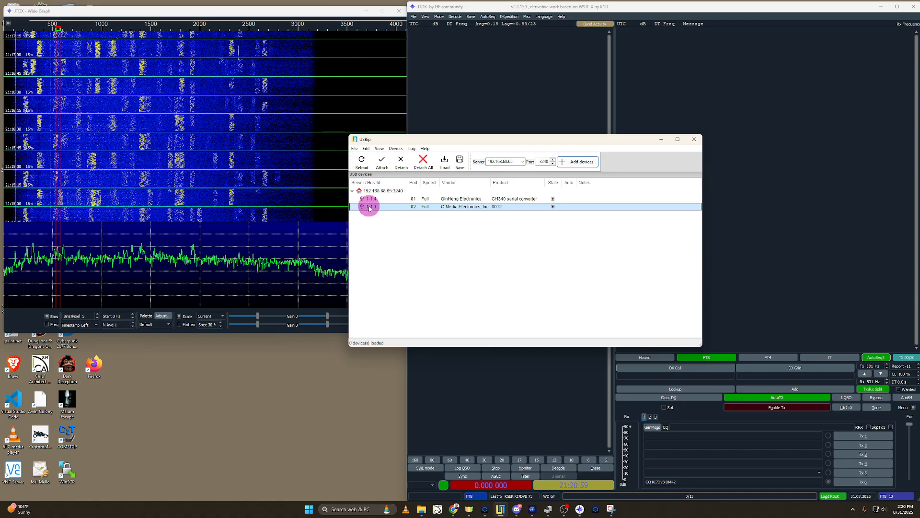
left_click_drag(497, 143, 187, 253)
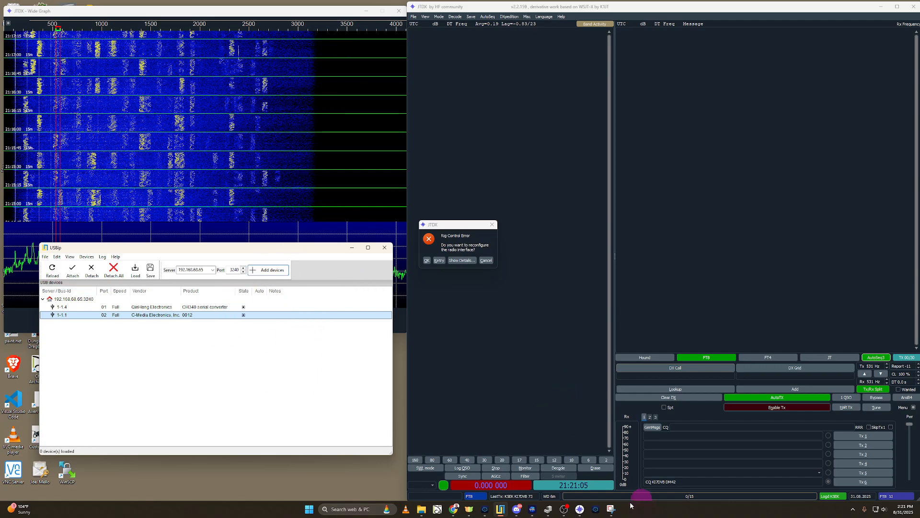
Step: Inspect the USB audio devices and COM ports in Device Manager, and put away the USBip and Device Manager windows
left_click(550, 510)
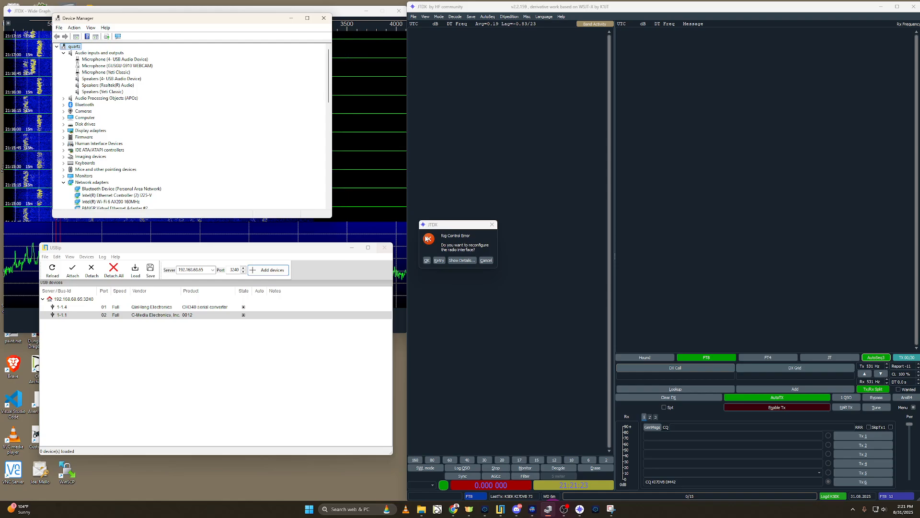
scroll(121, 92, "down", 12)
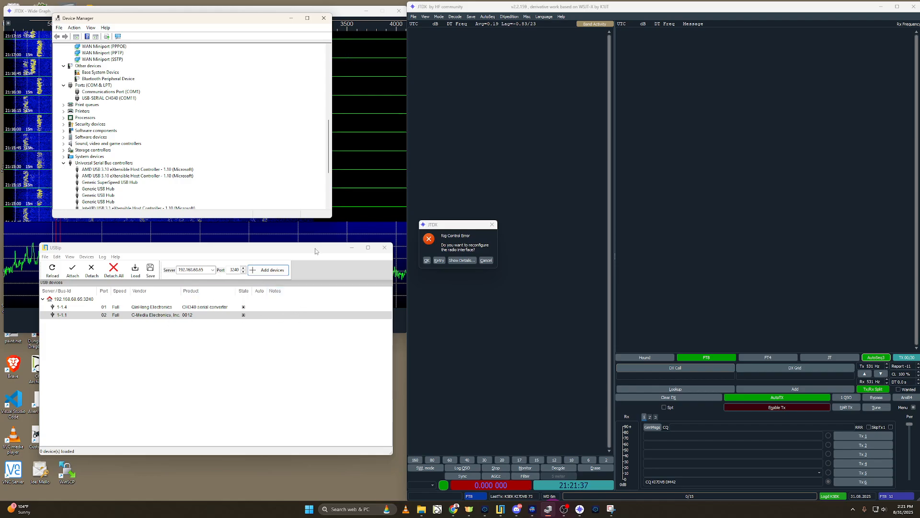
left_click(352, 247)
left_click(354, 249)
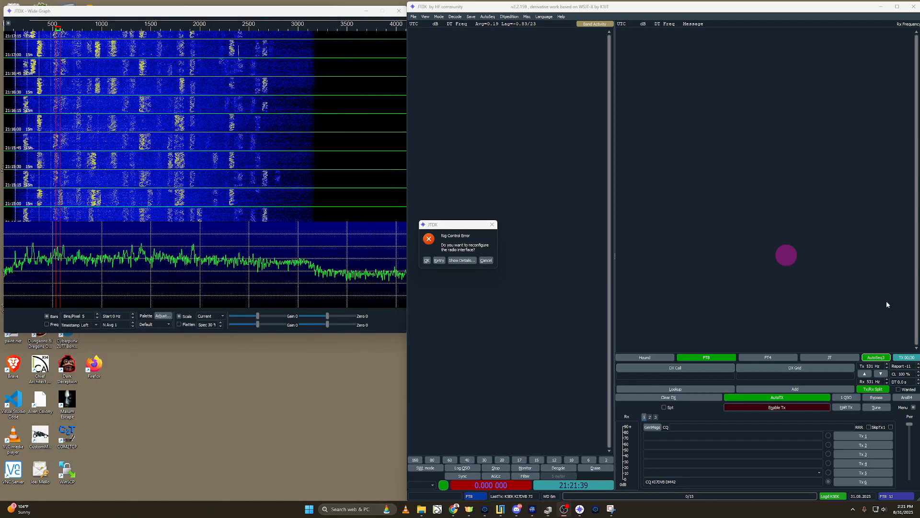
Step: Accept the rig control error prompt in JTDX and close the radio settings it opens
left_click(427, 260)
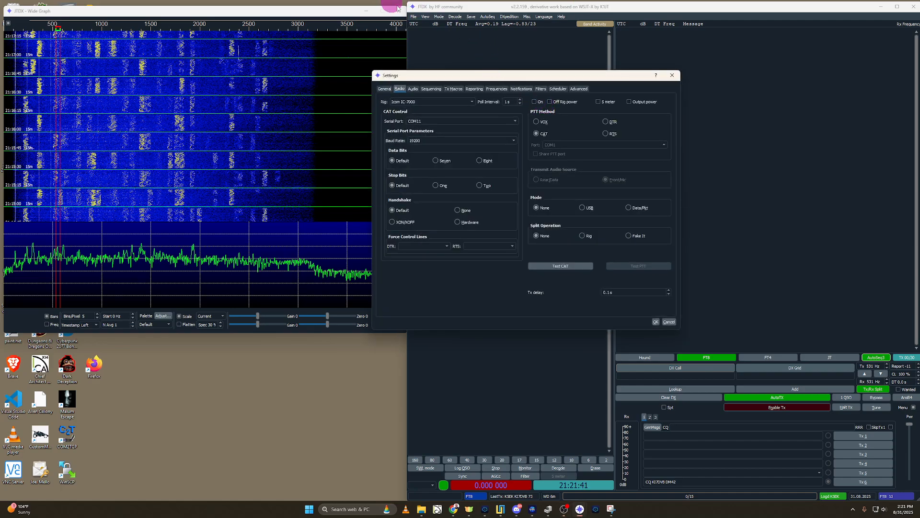
left_click(671, 75)
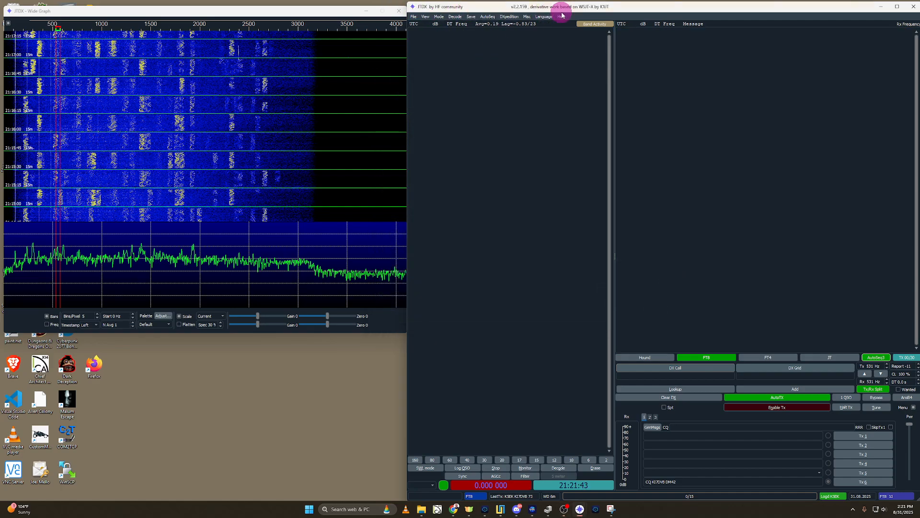
left_click(527, 17)
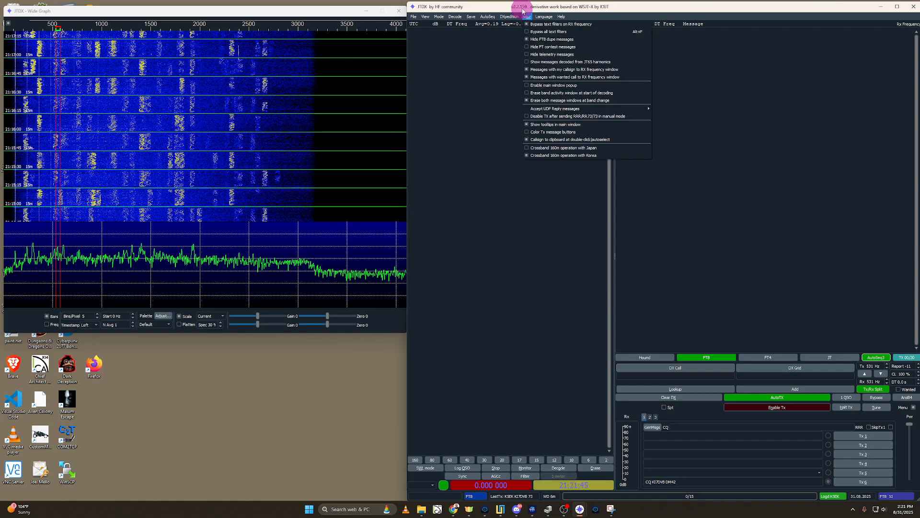
left_click(549, 8)
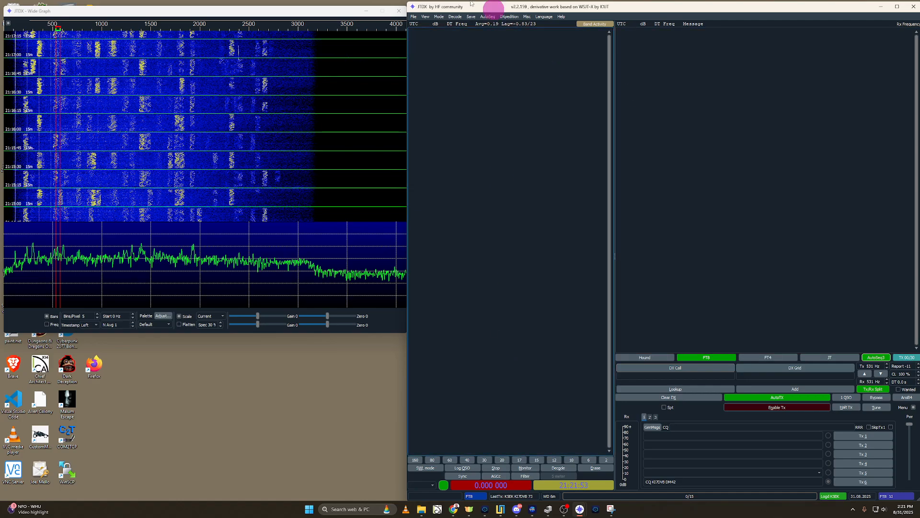
Step: Open the JTDX settings and review the callsign and grid fields in the general station details
left_click(413, 16)
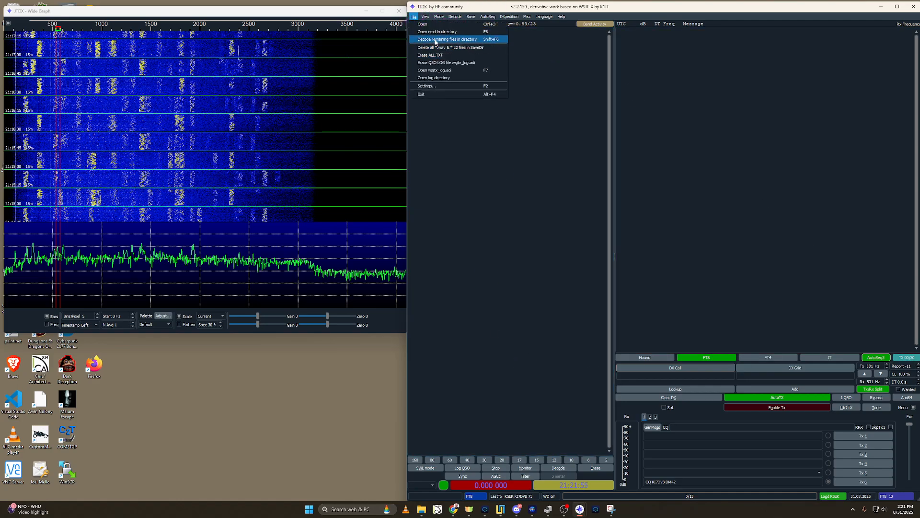
left_click(429, 86)
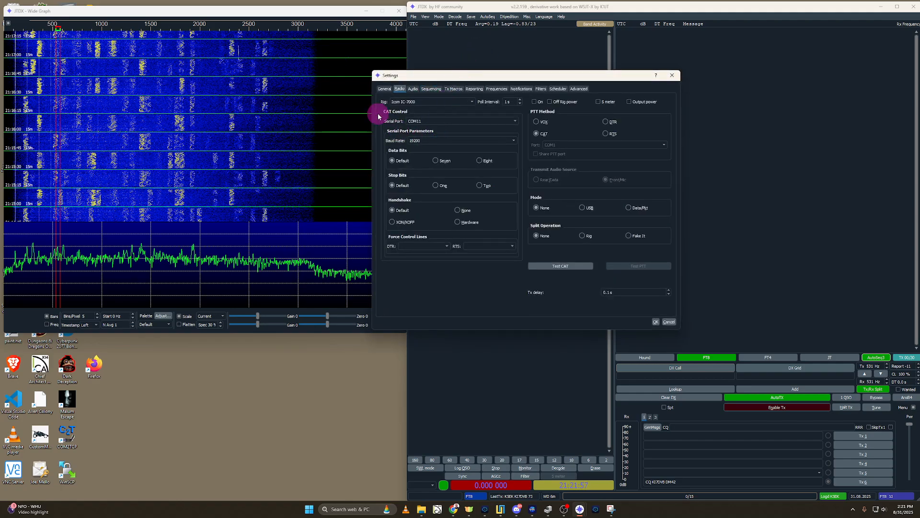
left_click(385, 88)
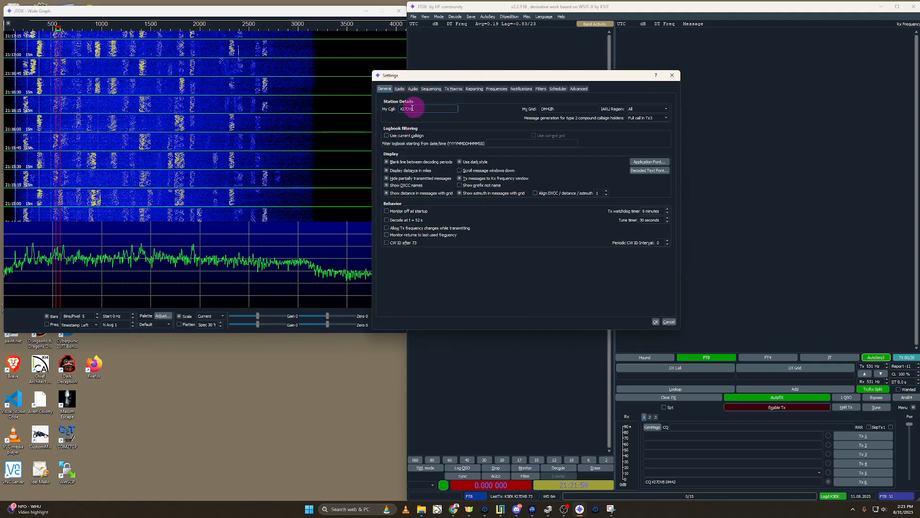
left_click(562, 110)
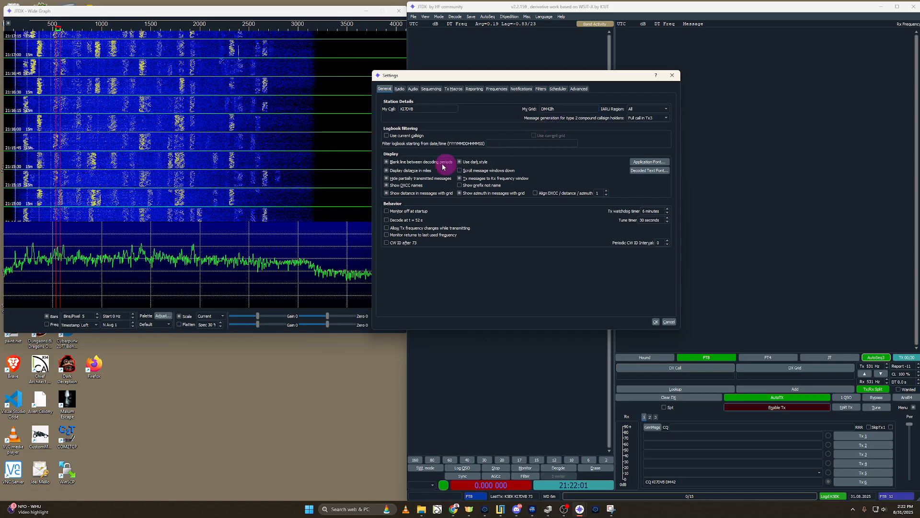
Step: Browse the supported rigs in the JTDX radio settings and select Icom IC-7000 as the rig
left_click(400, 88)
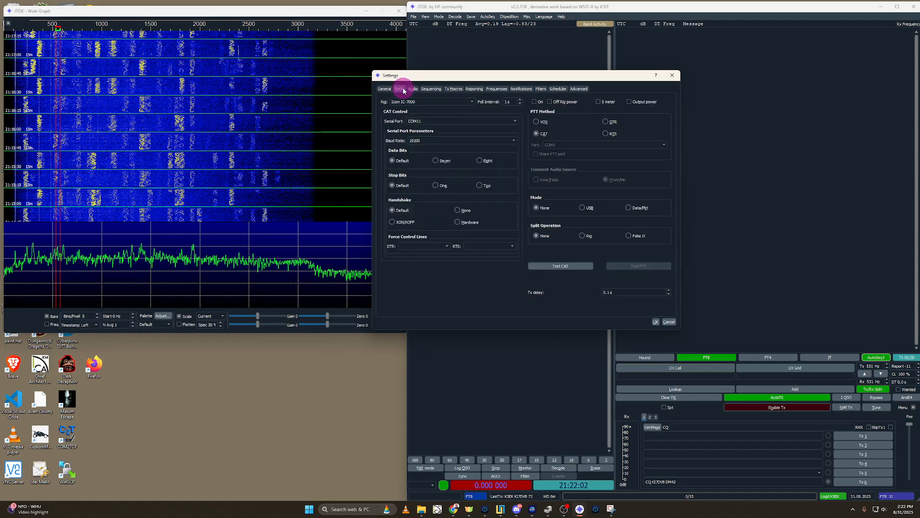
left_click(437, 101)
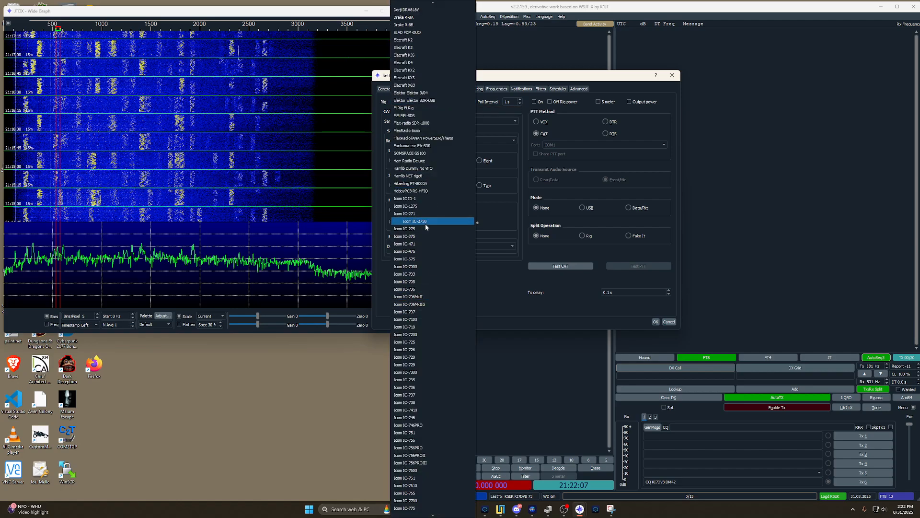
scroll(425, 223, "down", 7)
scroll(412, 355, "down", 19)
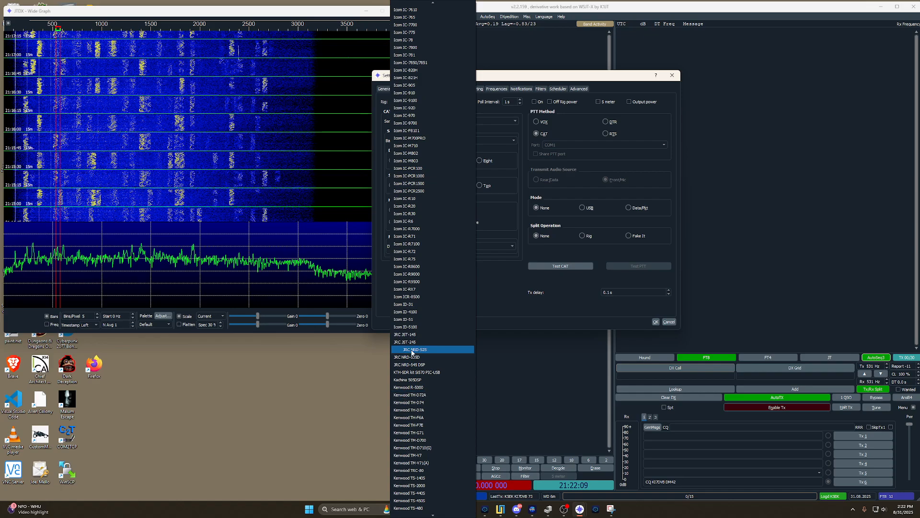
scroll(410, 382, "down", 14)
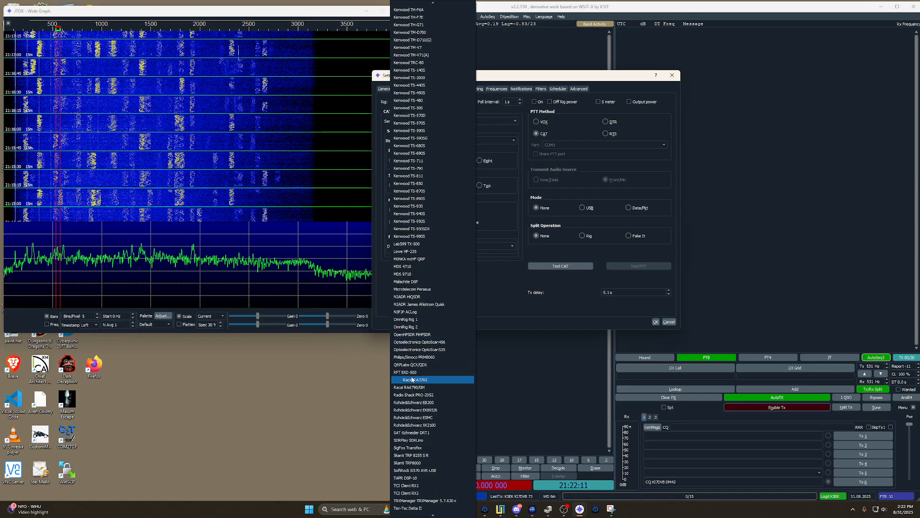
scroll(410, 387, "down", 8)
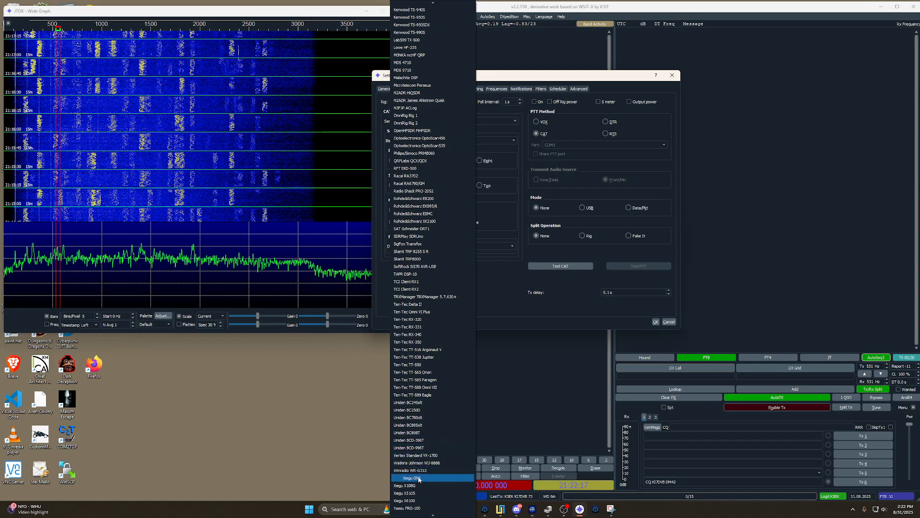
scroll(433, 321, "up", 20)
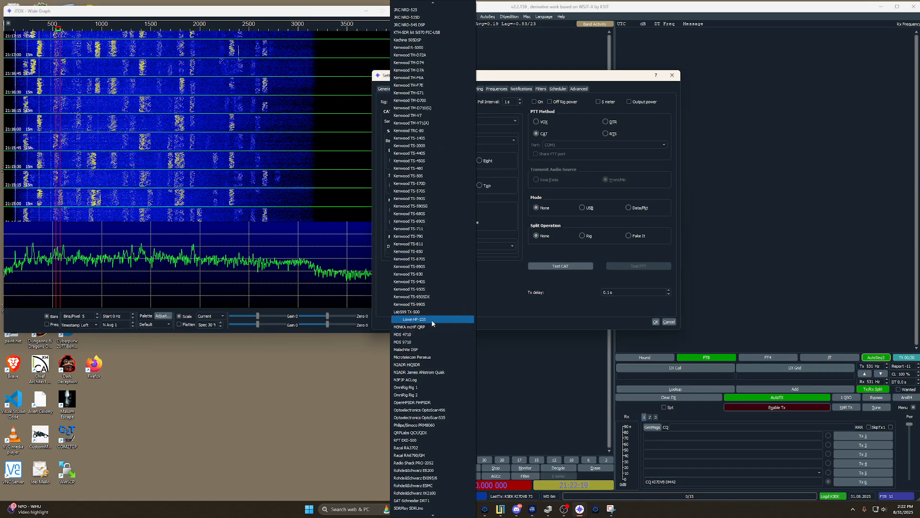
scroll(426, 319, "up", 8)
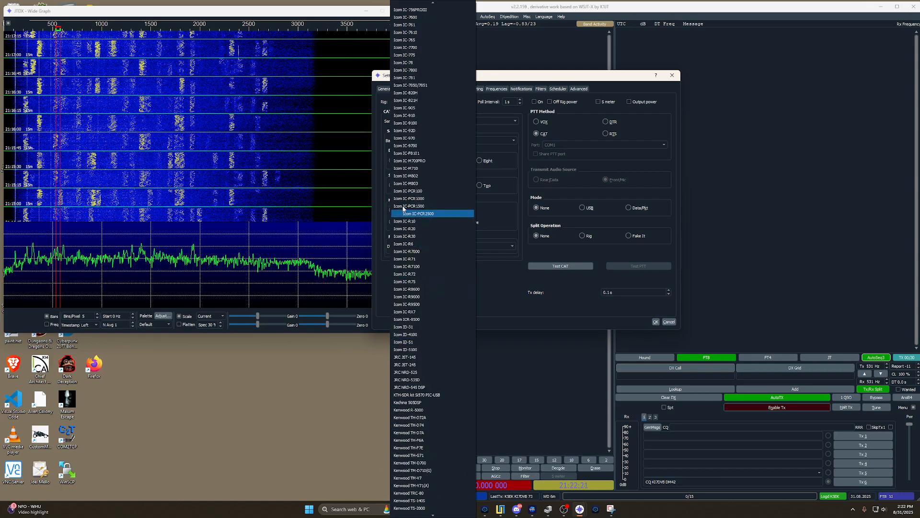
scroll(422, 139, "up", 12)
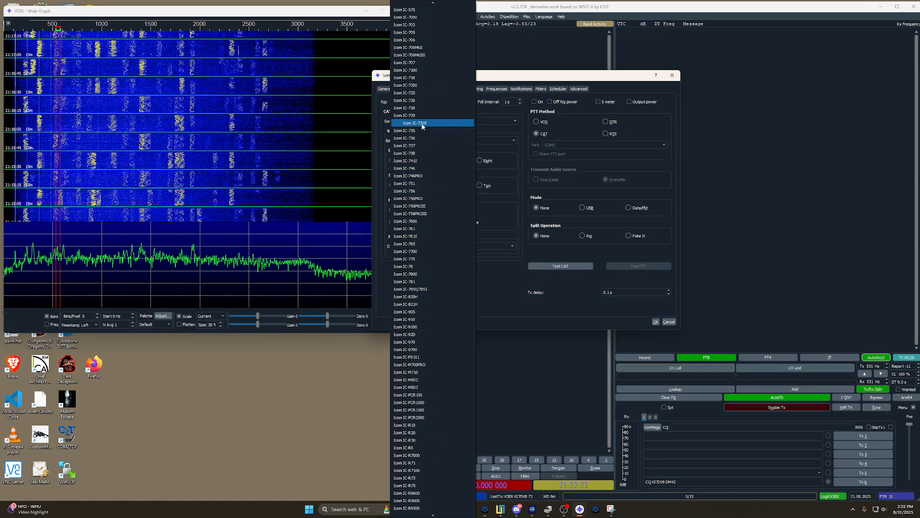
scroll(421, 158, "up", 4)
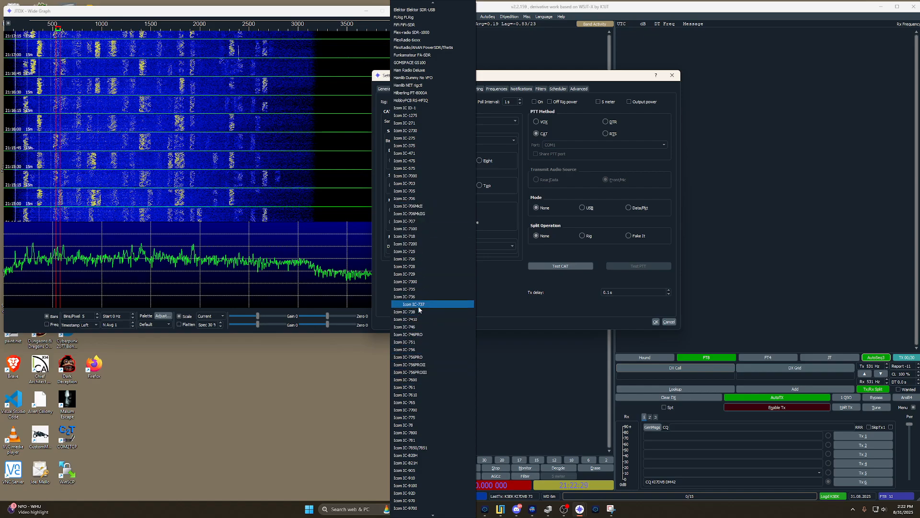
left_click(413, 179)
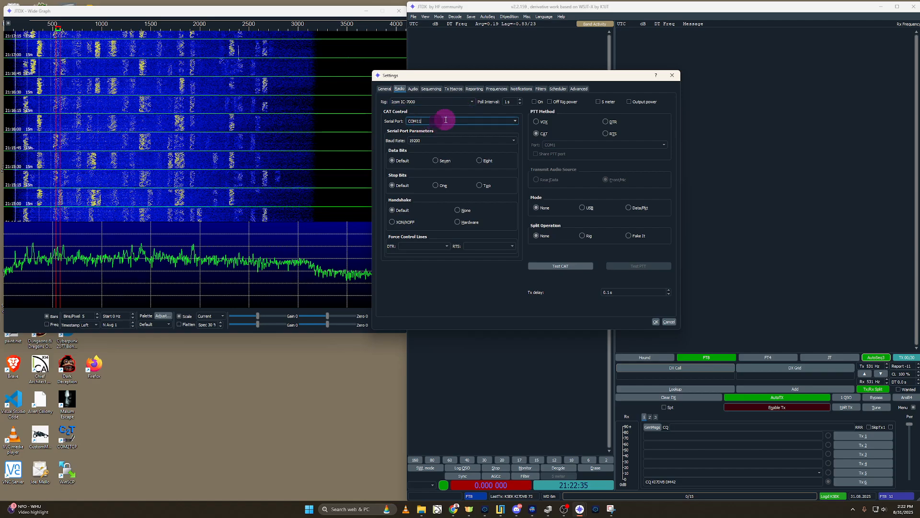
Step: Check the COM11 serial port choice against the ports in Device Manager and test the CAT connection
left_click(515, 122)
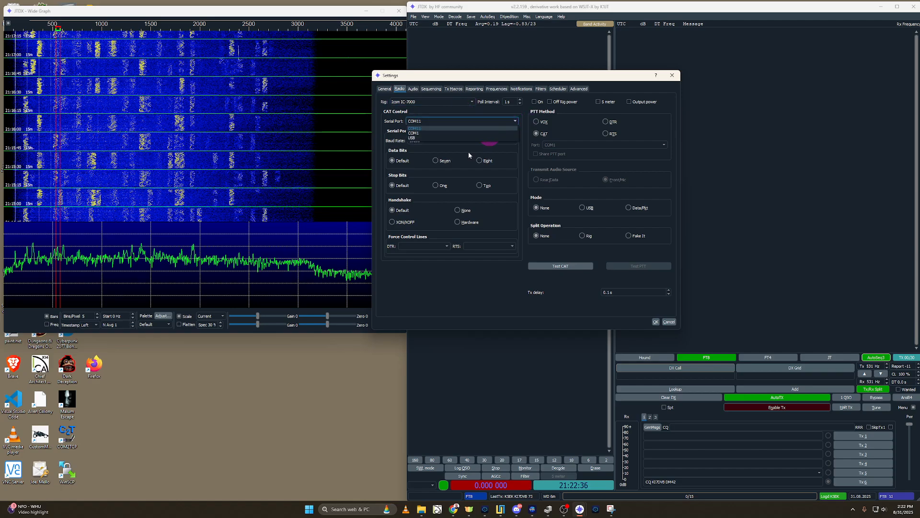
left_click(547, 510)
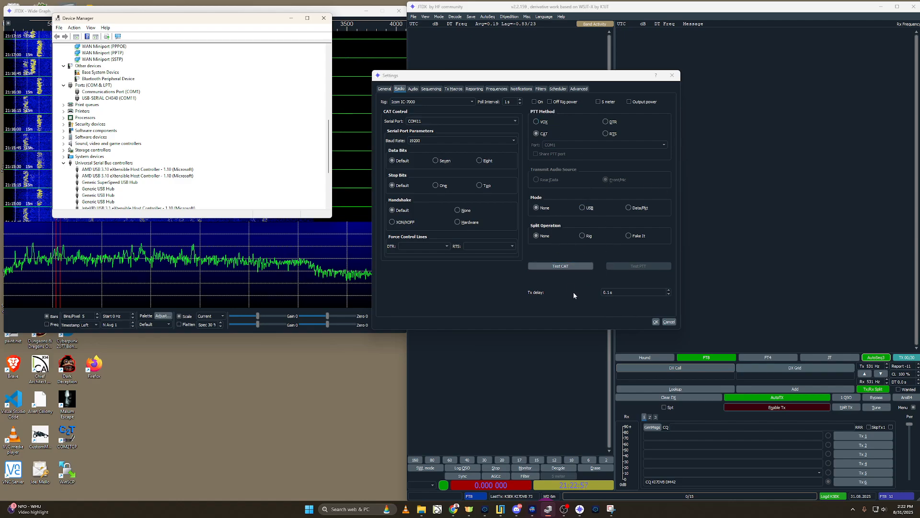
left_click(584, 266)
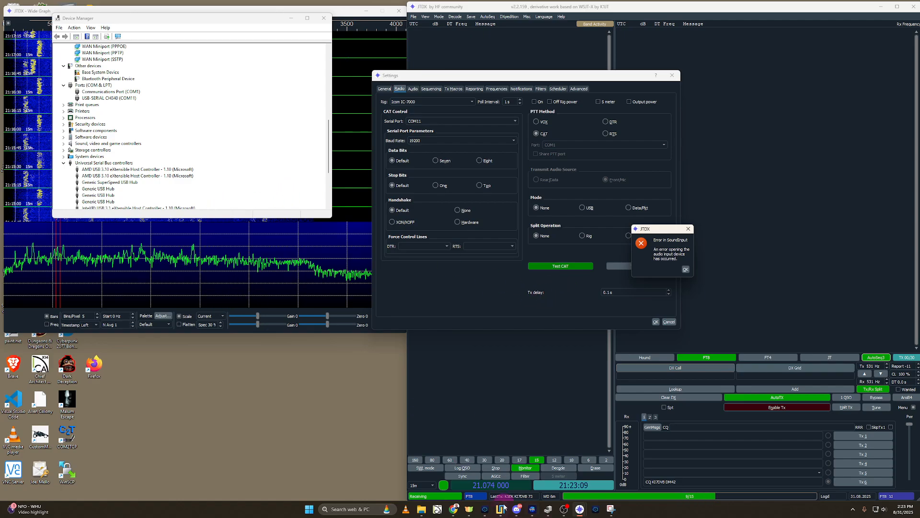
Step: Bring up the USBip device list beside Device Manager and dismiss the JTDX sound input error
left_click(502, 509)
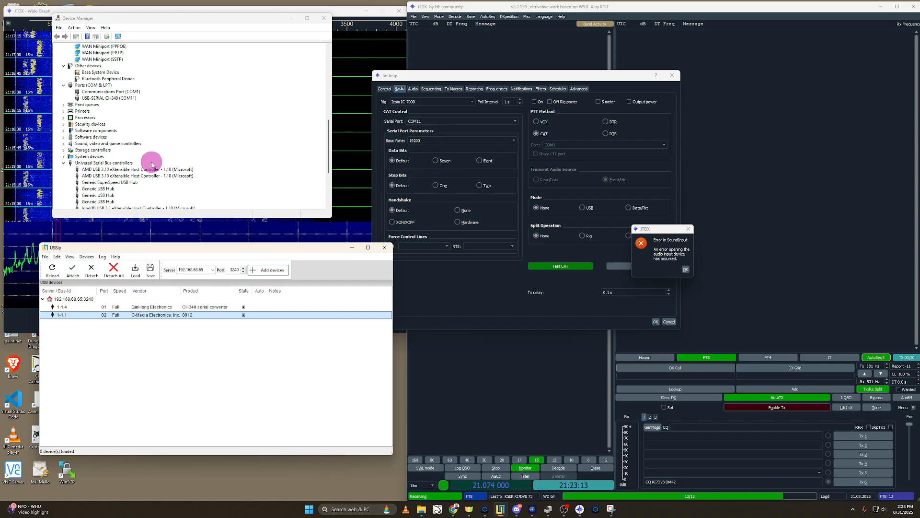
left_click(495, 116)
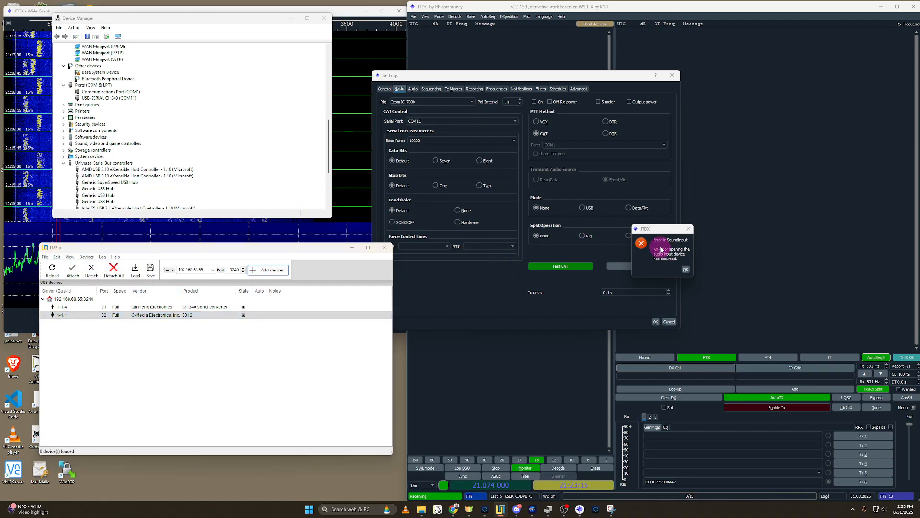
left_click(686, 270)
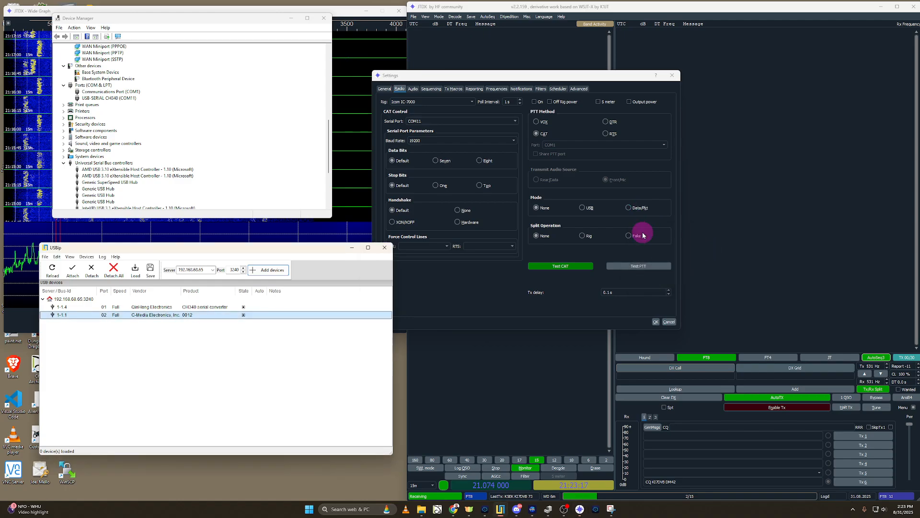
Step: Choose Microphone (4- USB Audio Device) as soundcard input and Speakers (4- USB Audio Device) as output, checking both against Device Manager
left_click(415, 90)
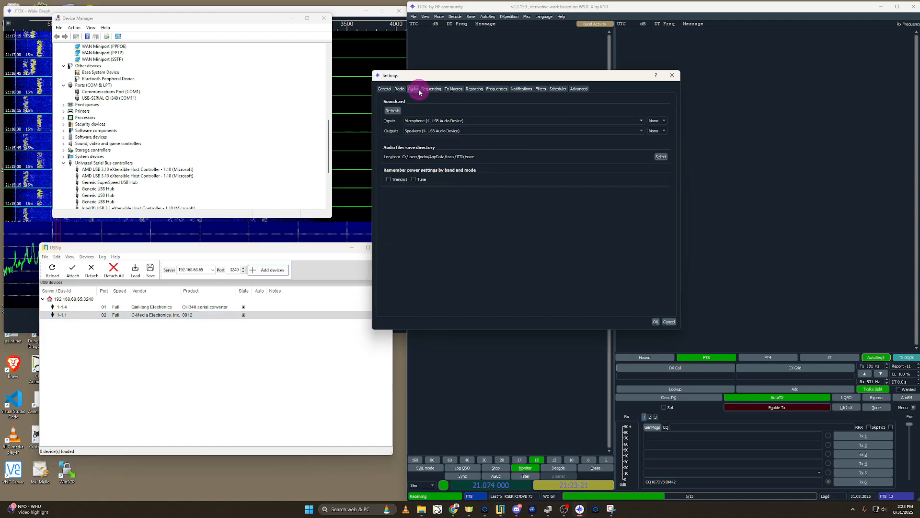
left_click(423, 126)
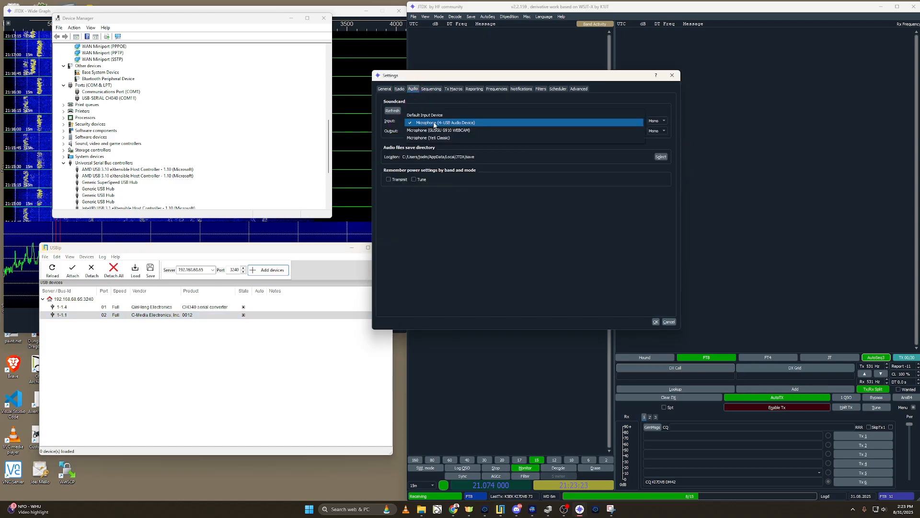
left_click(423, 128)
left_click(427, 132)
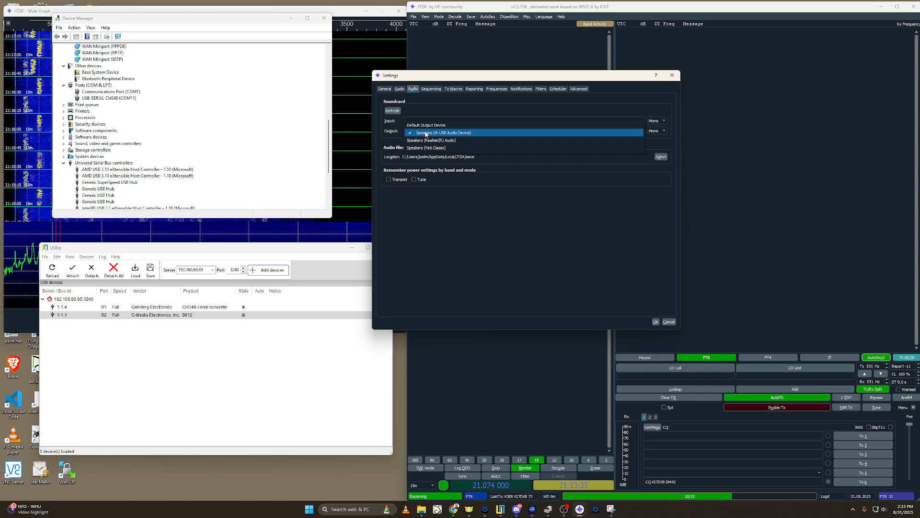
left_click(448, 135)
scroll(138, 140, "up", 10)
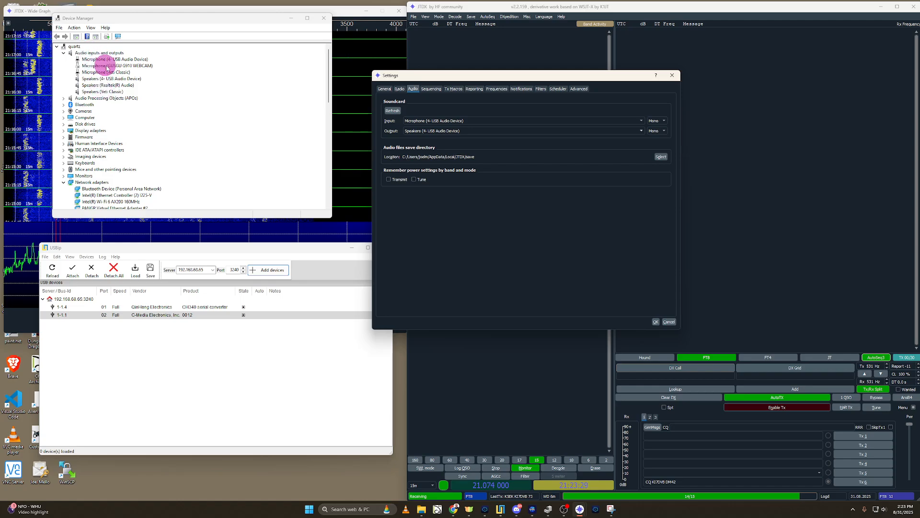
Step: Save the JTDX settings, dismiss the sound input error, and restart JTDX
left_click(656, 322)
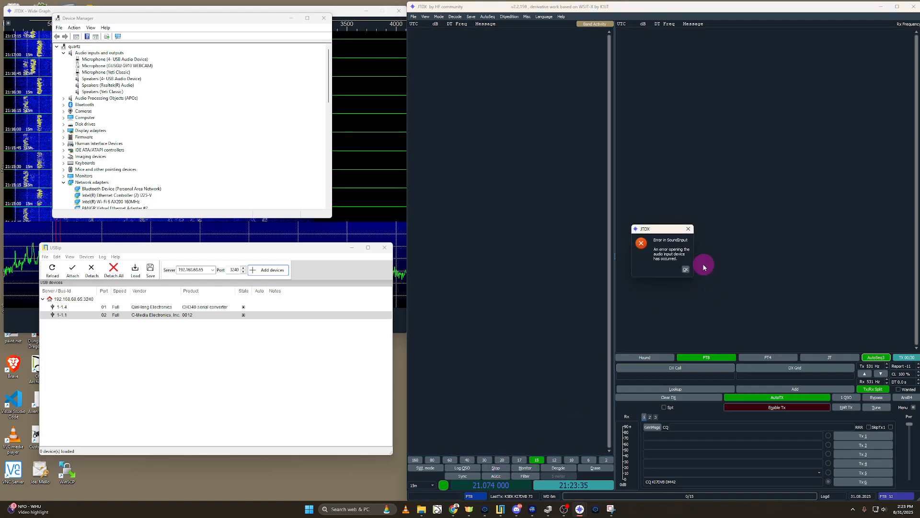
left_click(684, 268)
left_click(912, 7)
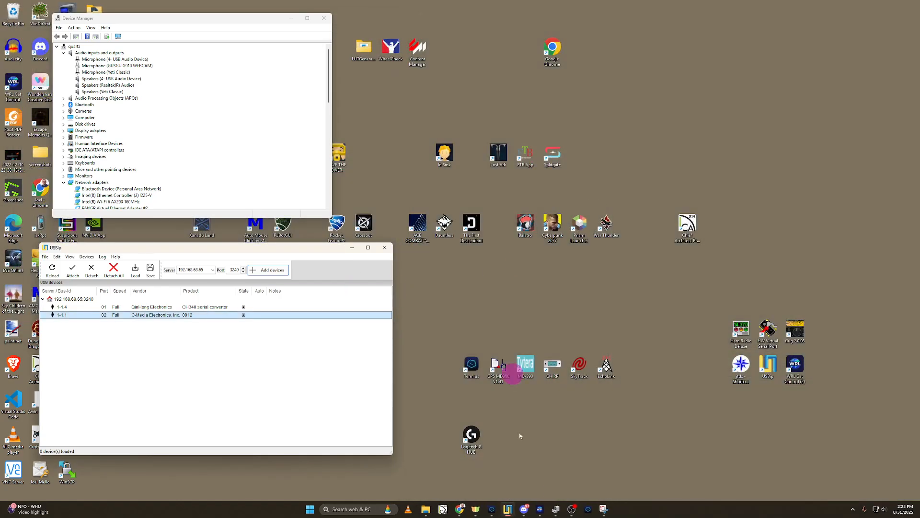
double_click(742, 364)
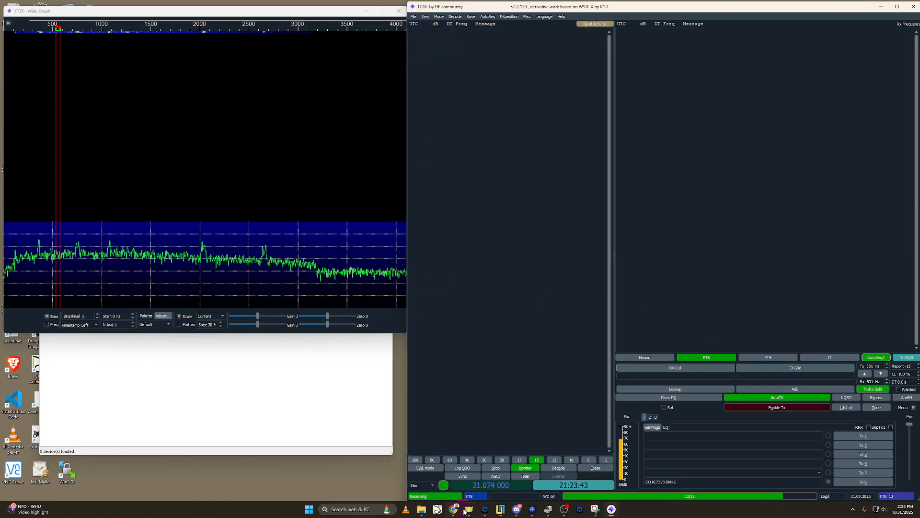
Step: Stop monitoring and try switching JTDX to the 20 m band at 14.074 MHz
left_click(499, 468)
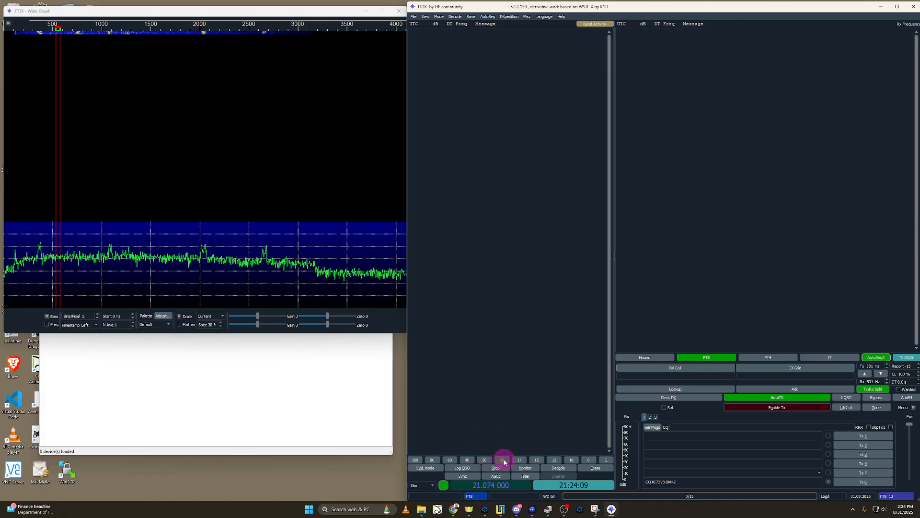
left_click(503, 461)
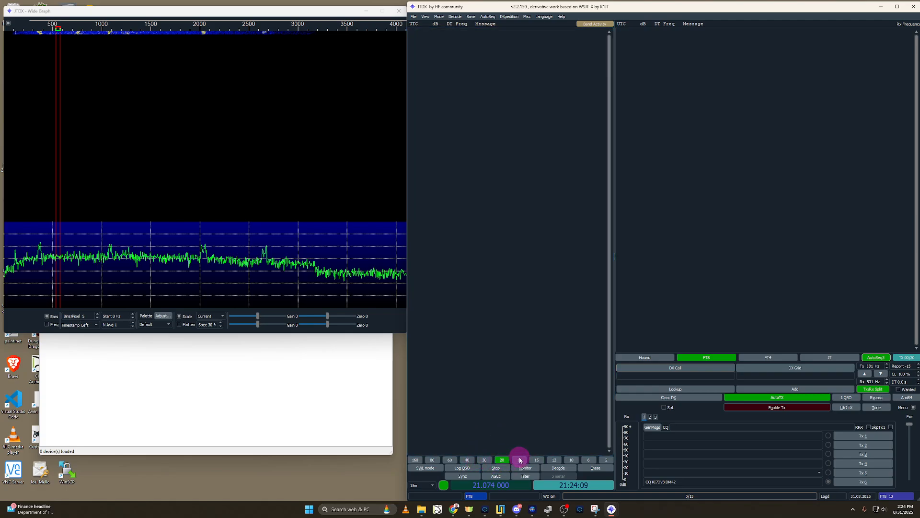
left_click(432, 485)
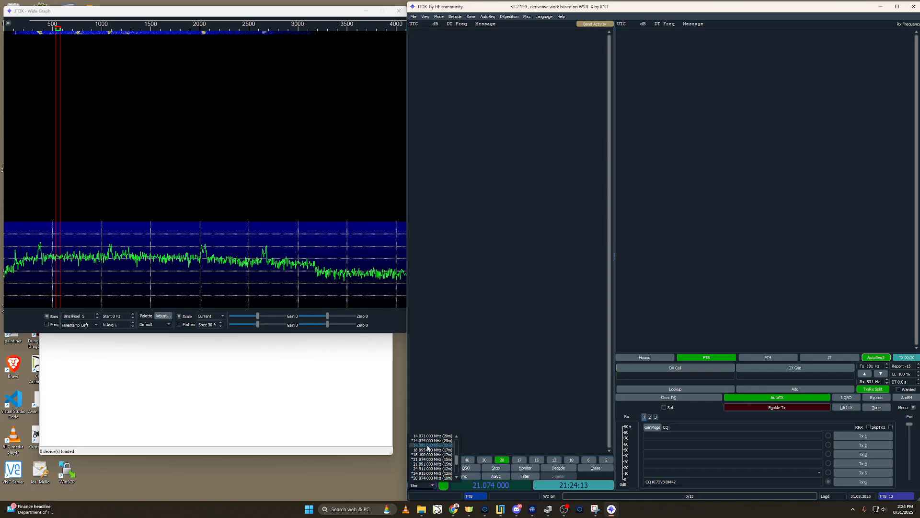
left_click(424, 441)
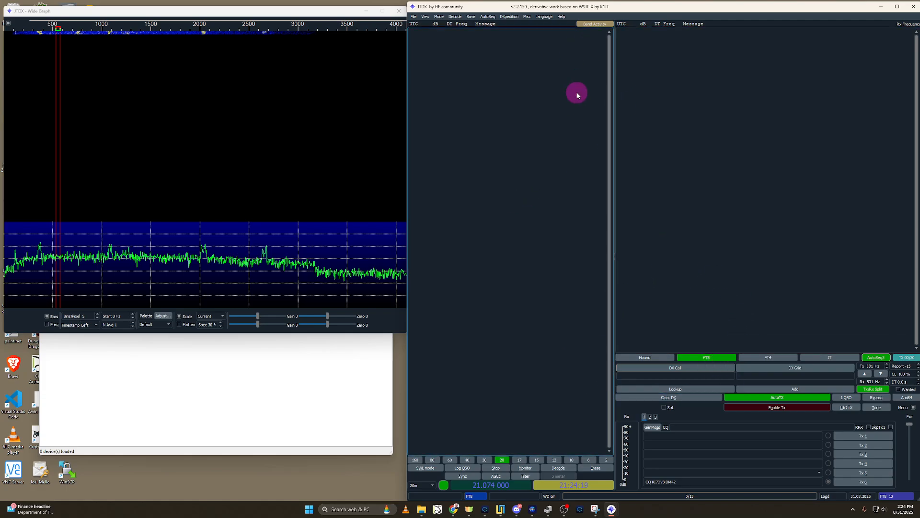
Step: Reposition the main JTDX window, select the 15 m band at 21.074 MHz, and start monitoring
left_click_drag(548, 7, 522, 10)
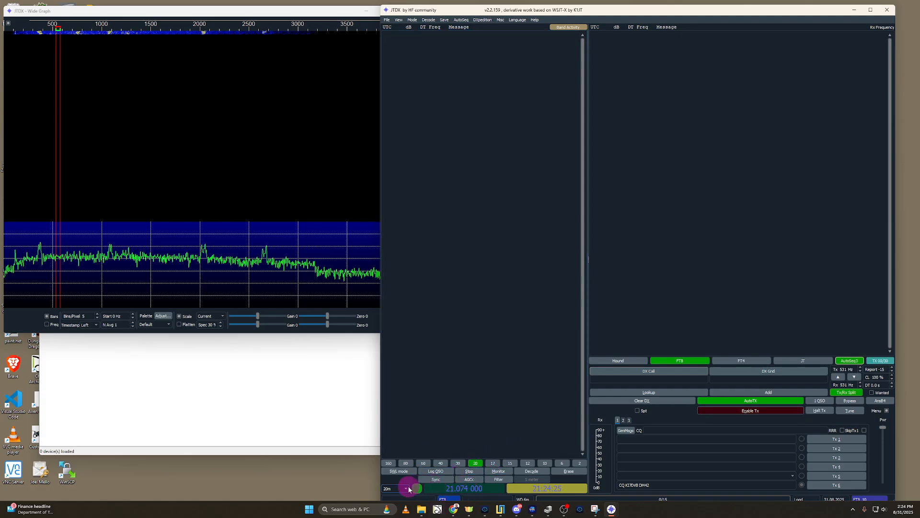
left_click(510, 463)
left_click(404, 490)
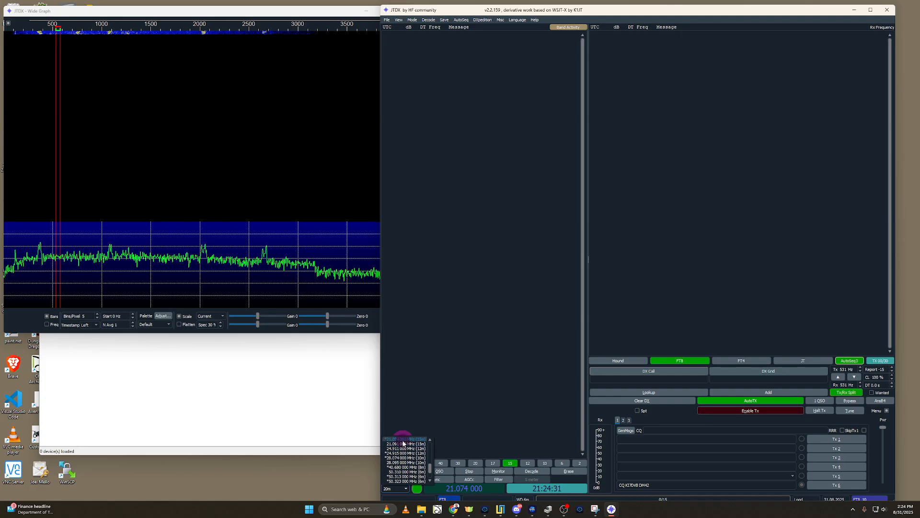
left_click(403, 440)
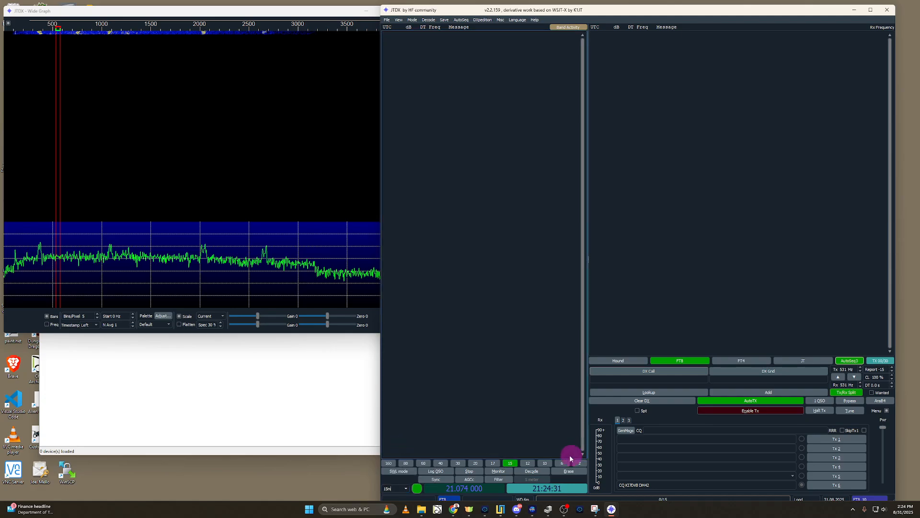
left_click(489, 471)
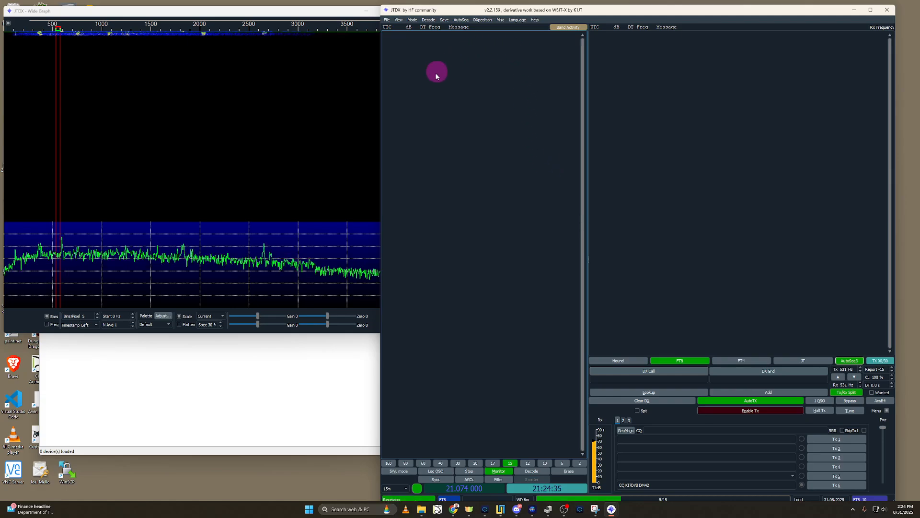
Step: Check the Wide Graph waterfall, and answer the decoded CQ call at 370 Hz in the band activity list
left_click(279, 10)
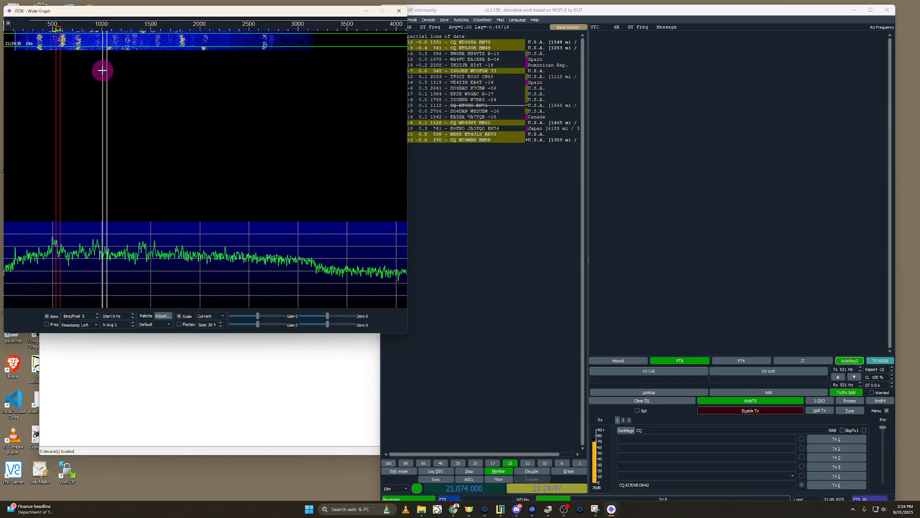
left_click(618, 109)
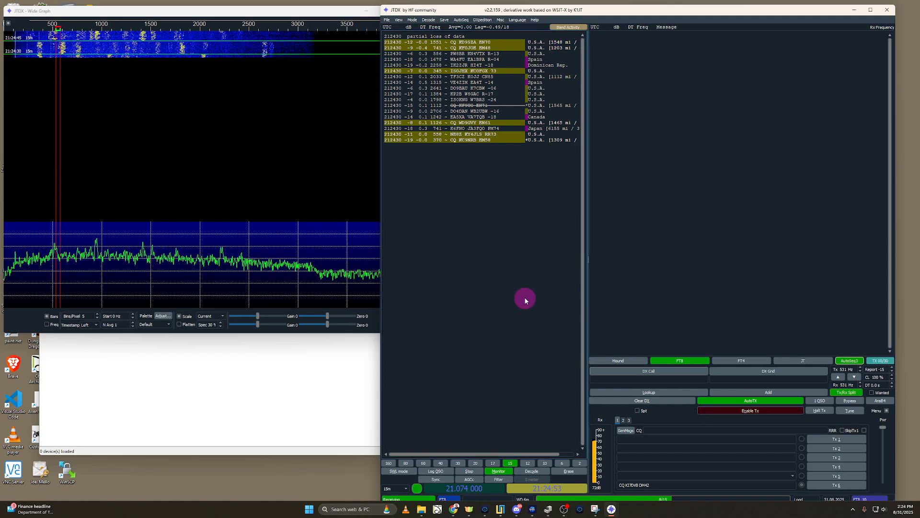
double_click(454, 140)
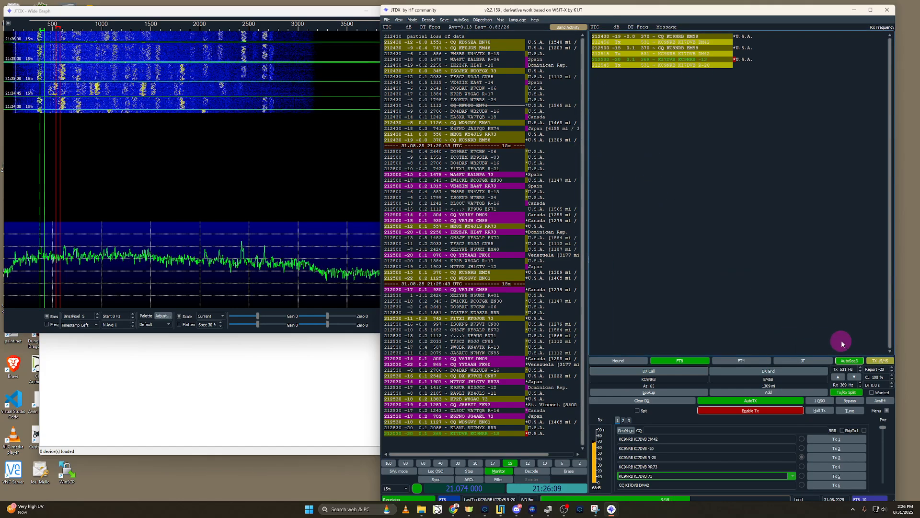
Step: Look over the generated signal report messages for the contact and turn off transmitting
left_click(644, 449)
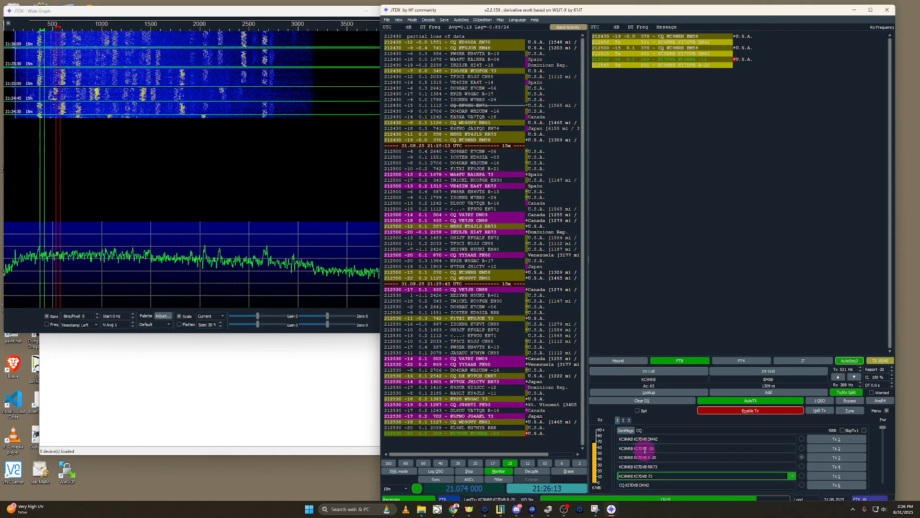
left_click(642, 459)
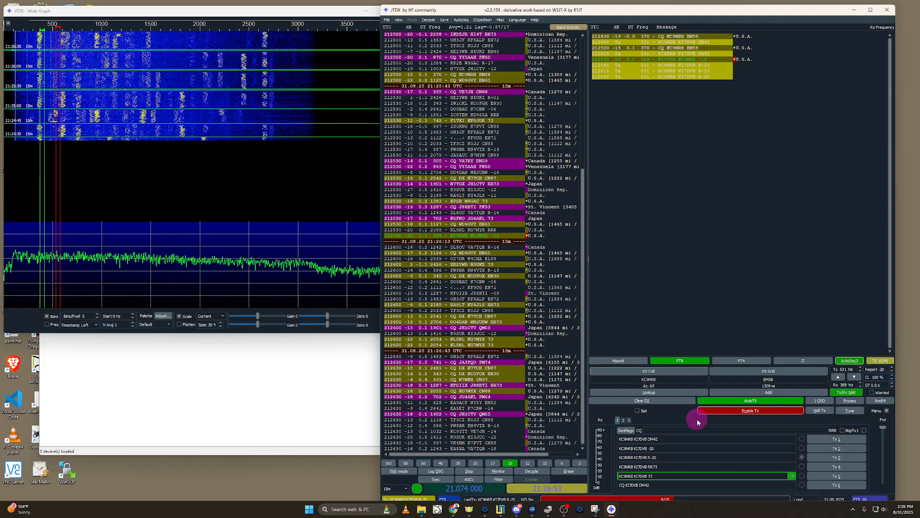
left_click(750, 411)
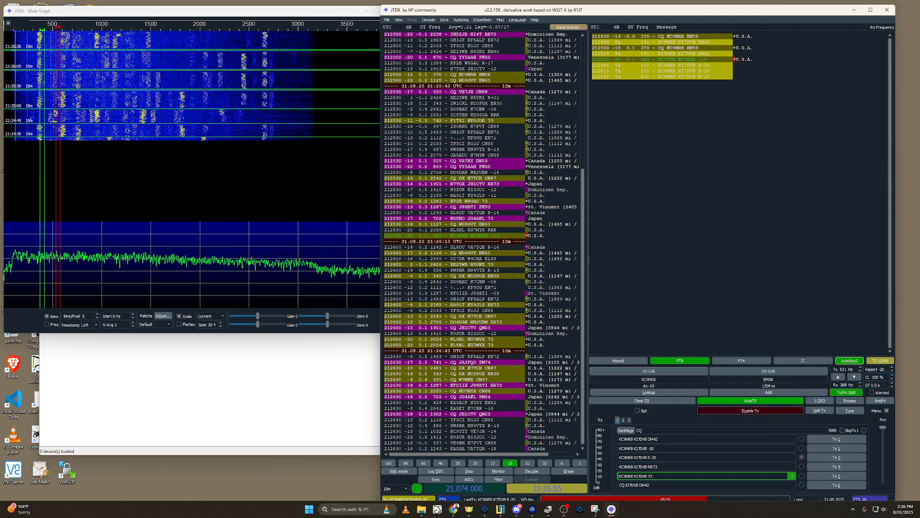